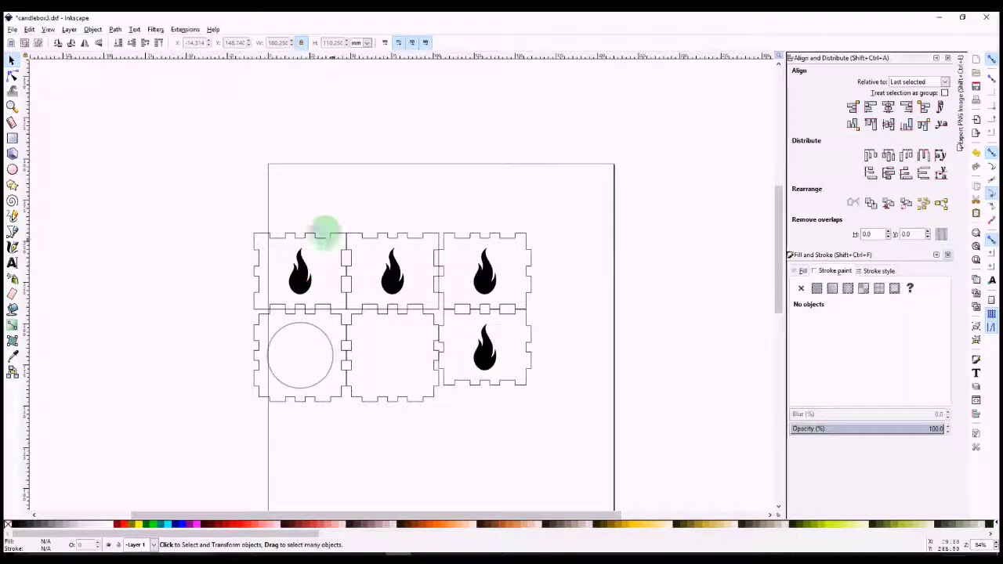
Step: Draw a rectangle about 192 × 115 mm around all six box panels
{"action": "left_click_drag", "start_coordinate": [278, 422], "coordinate": [432, 356]}
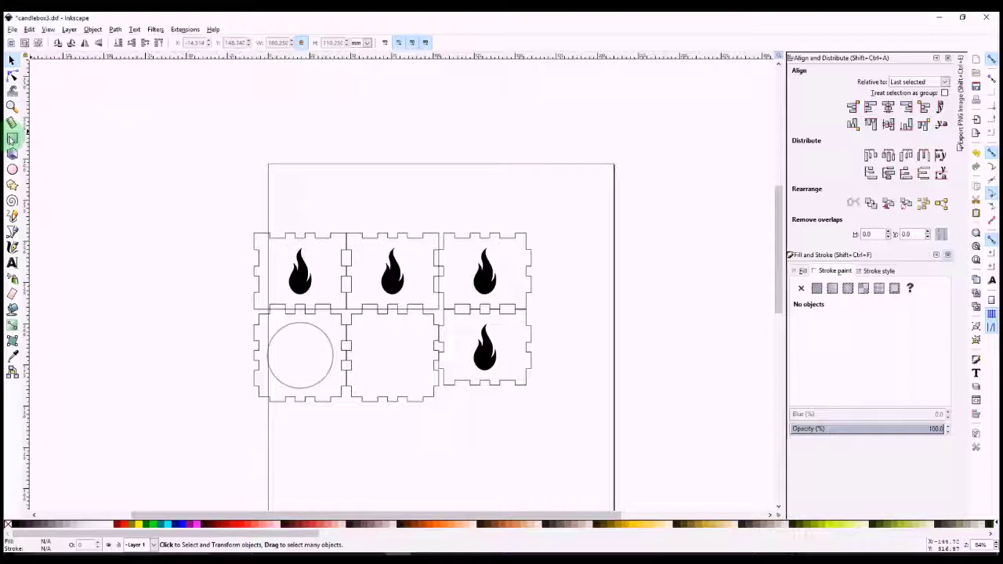
{"action": "left_click", "coordinate": [11, 140]}
{"action": "left_click_drag", "start_coordinate": [227, 217], "coordinate": [542, 406]}
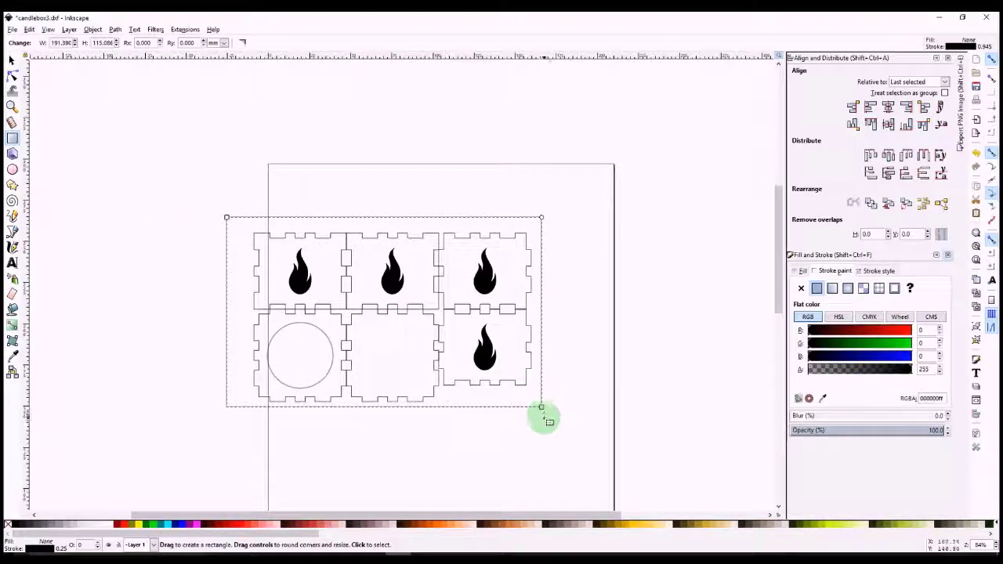
{"action": "left_click", "coordinate": [11, 60]}
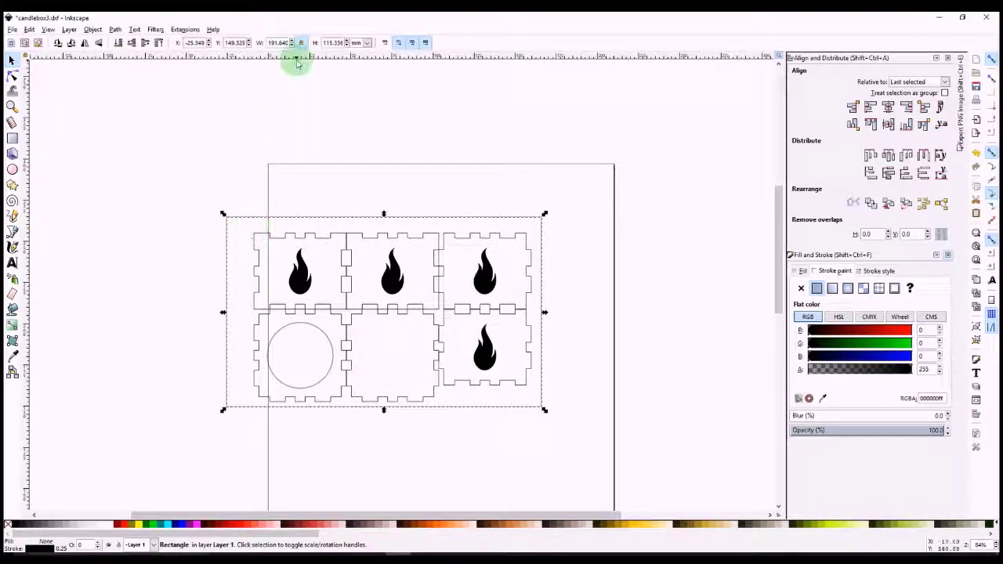
Step: Set the surrounding rectangle's width to 180 mm, followed by its height to 110 mm
{"action": "double_click", "coordinate": [278, 44]}
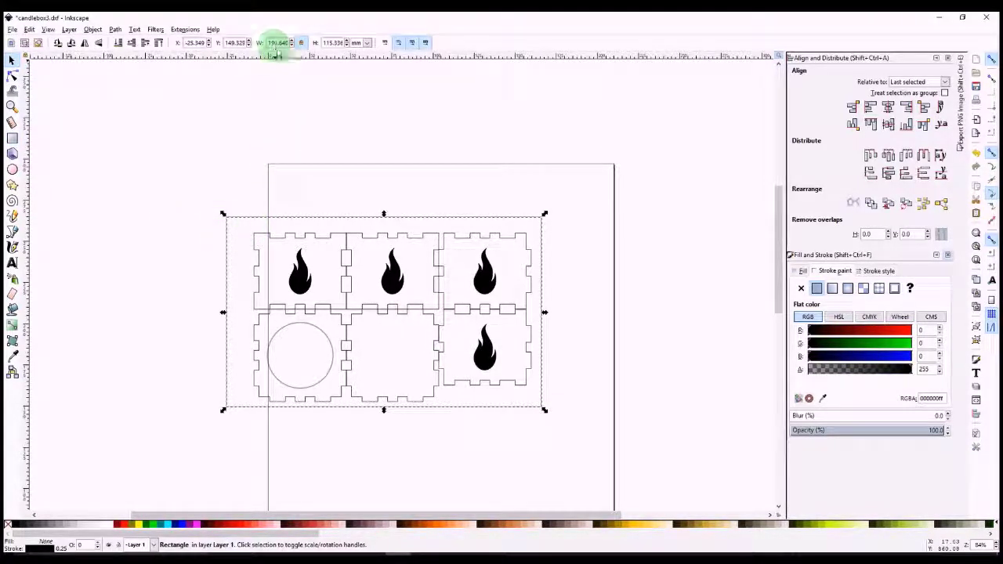
{"action": "double_click", "coordinate": [332, 44]}
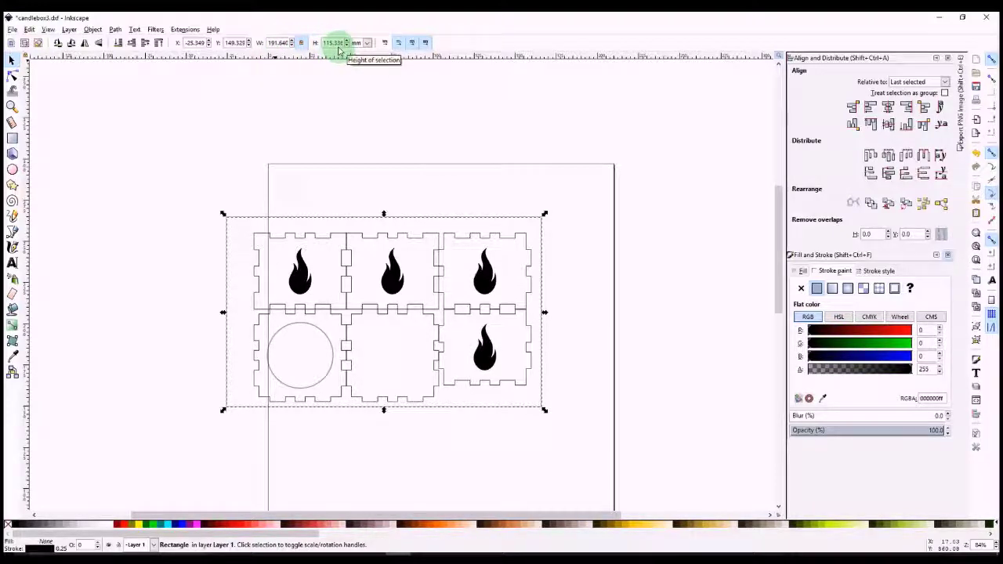
{"action": "double_click", "coordinate": [276, 43]}
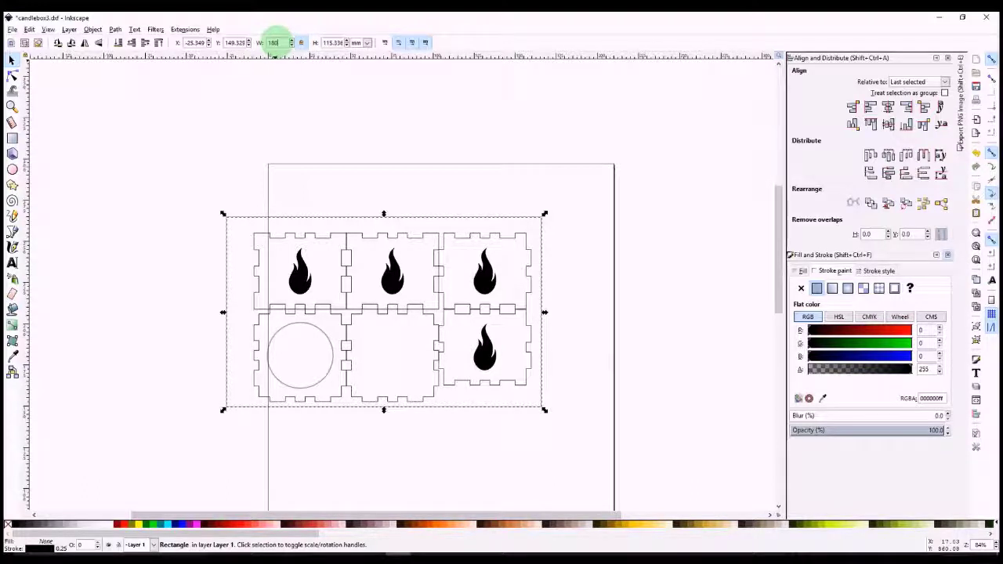
{"action": "type", "text": "180"}
{"action": "double_click", "coordinate": [329, 44]}
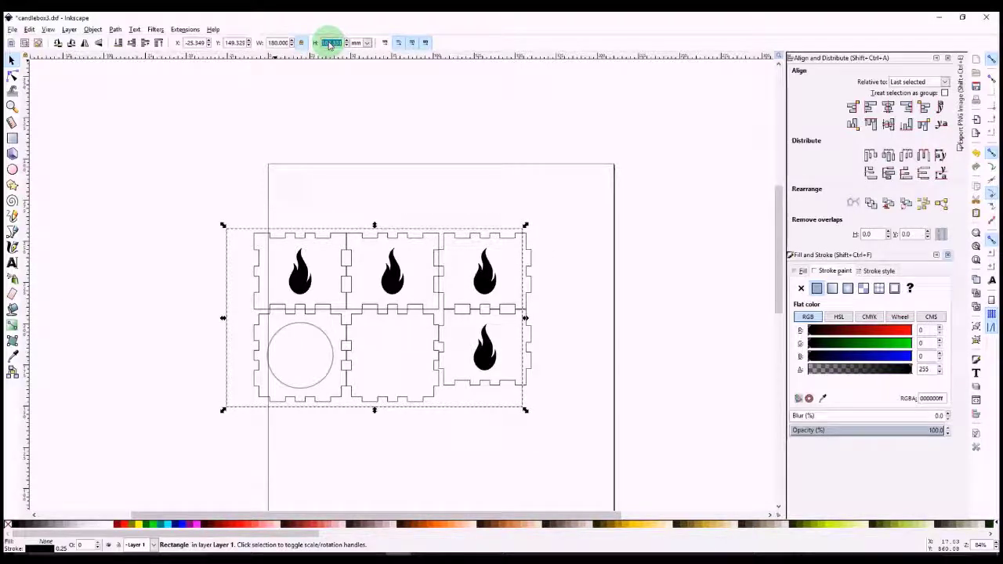
{"action": "type", "text": "110"}
{"action": "key", "text": "Return"}
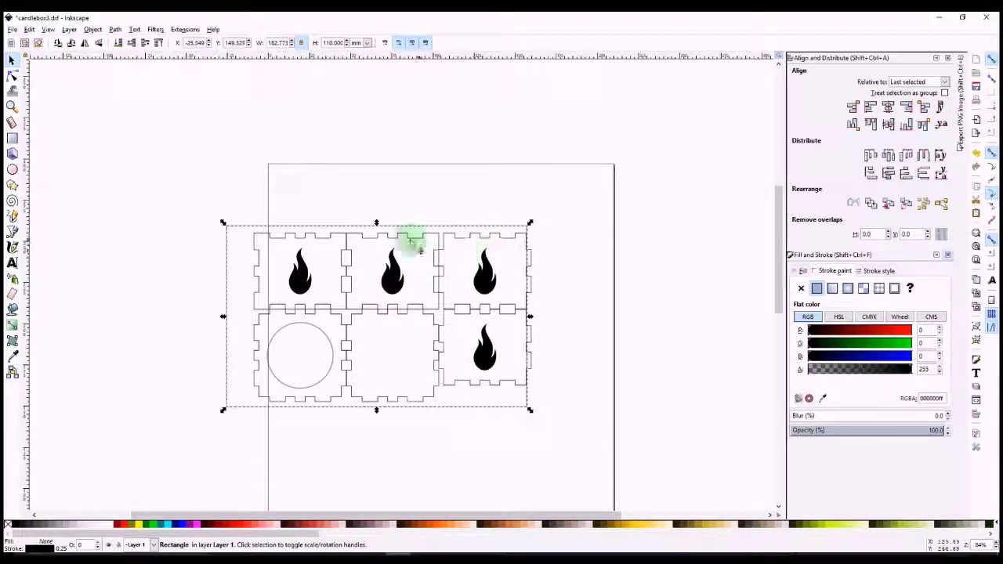
Step: Move the surrounding rectangle sideways so that it encloses all the box panels
{"action": "left_click_drag", "start_coordinate": [463, 229], "coordinate": [476, 225]}
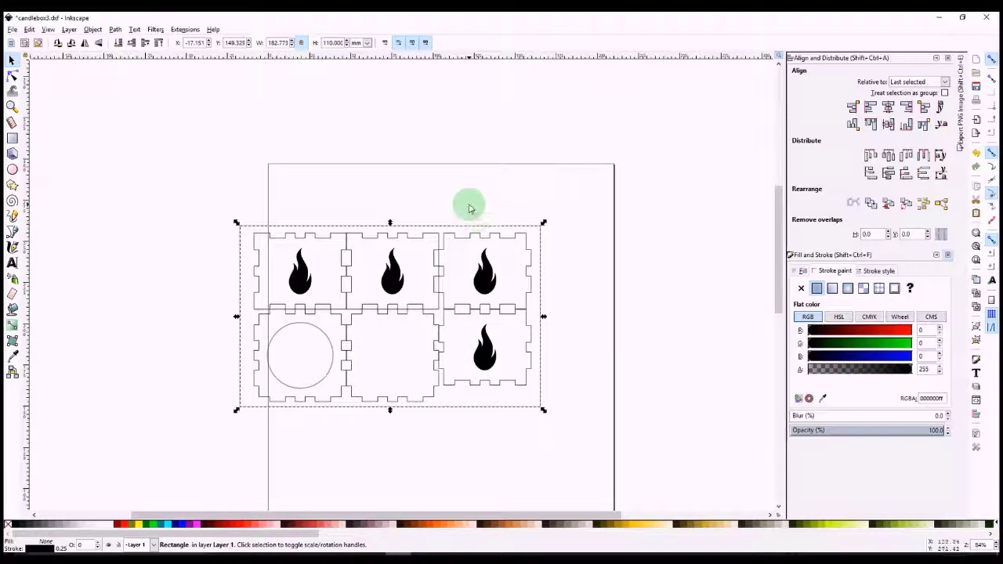
{"action": "left_click", "coordinate": [468, 208]}
{"action": "left_click", "coordinate": [429, 225]}
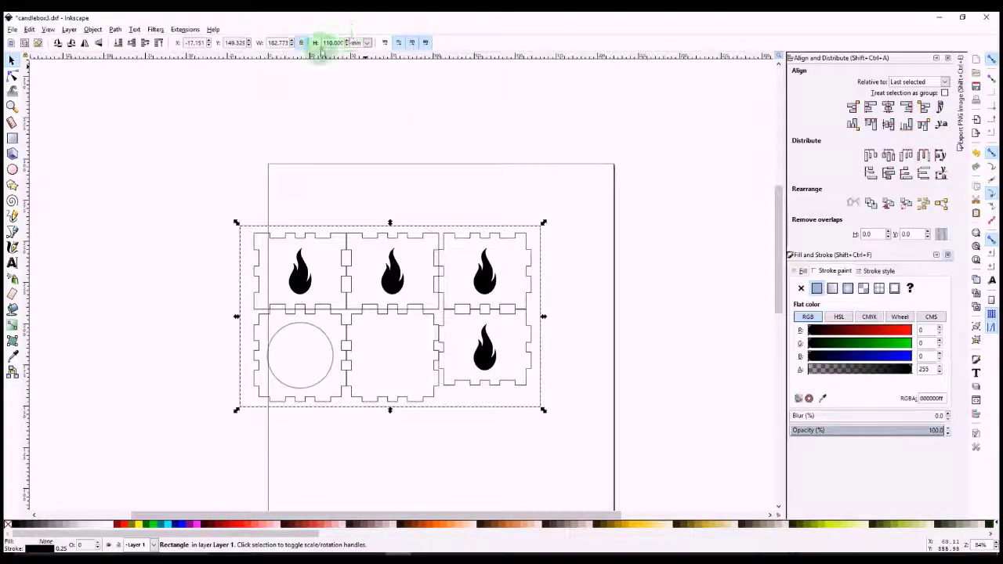
Step: Set the surrounding rectangle's width to 180 mm with the width-height ratio unlocked, keeping the height at 110 mm
{"action": "double_click", "coordinate": [279, 42]}
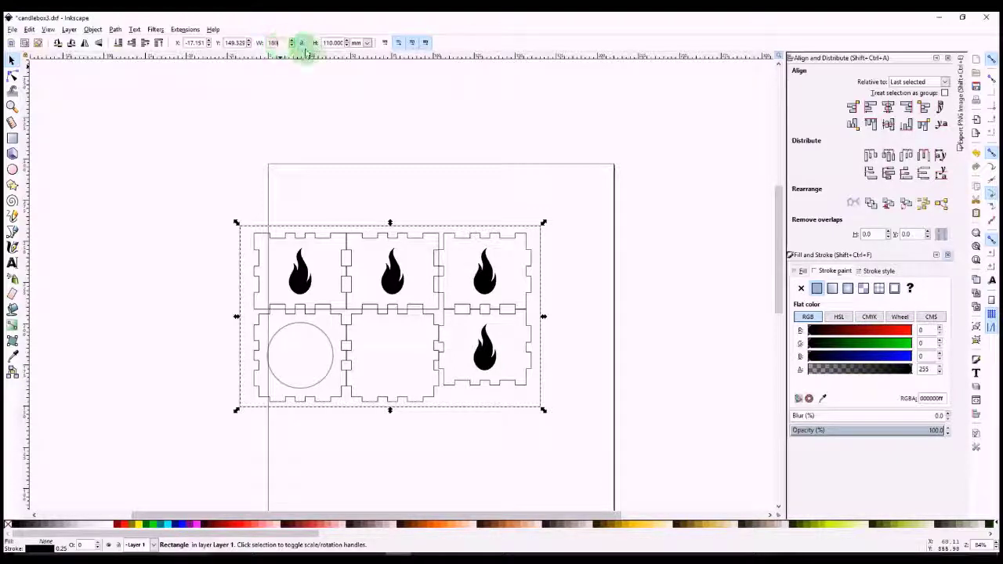
{"action": "key", "text": "Return"}
{"action": "left_click", "coordinate": [345, 170]}
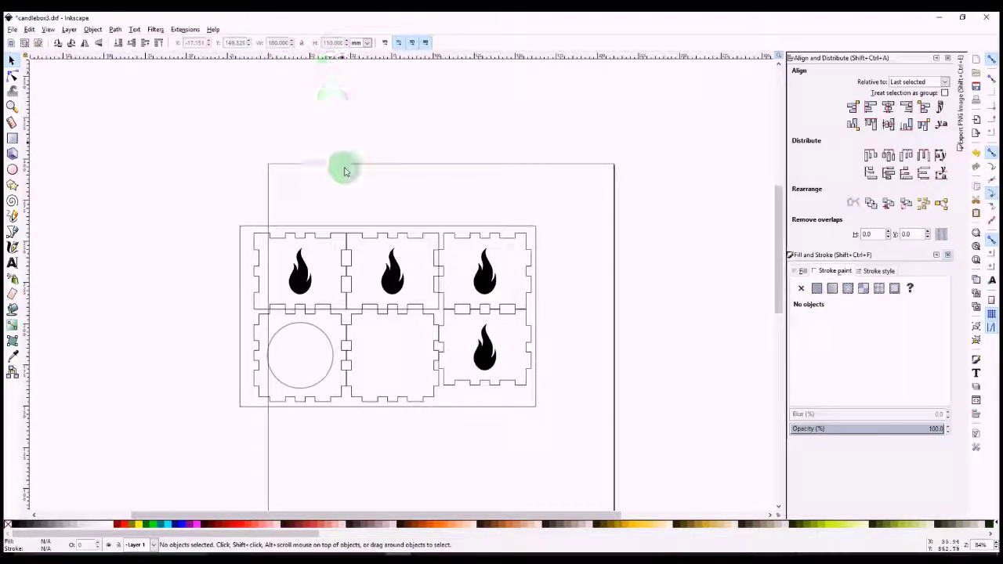
{"action": "left_click", "coordinate": [387, 227]}
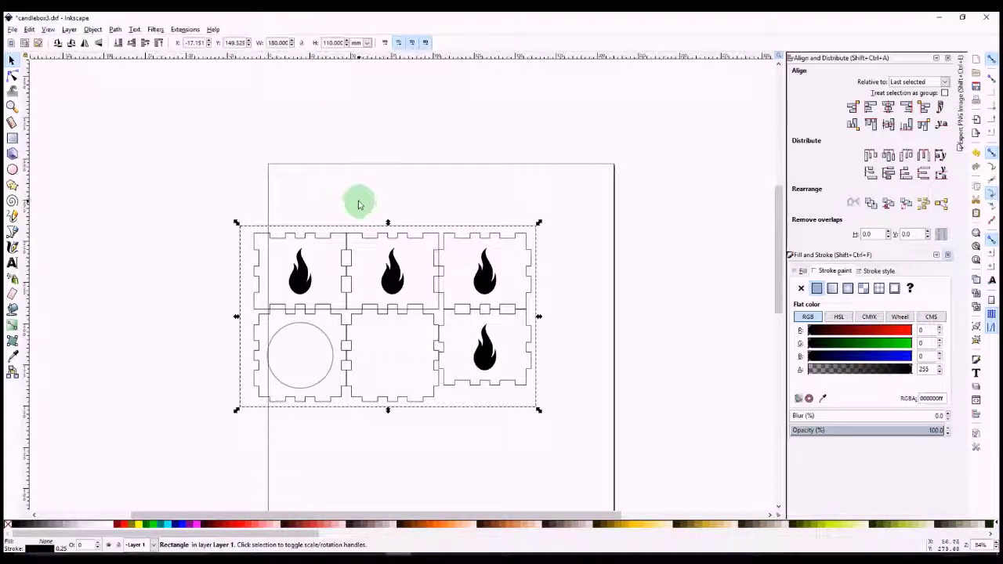
{"action": "left_click", "coordinate": [359, 205]}
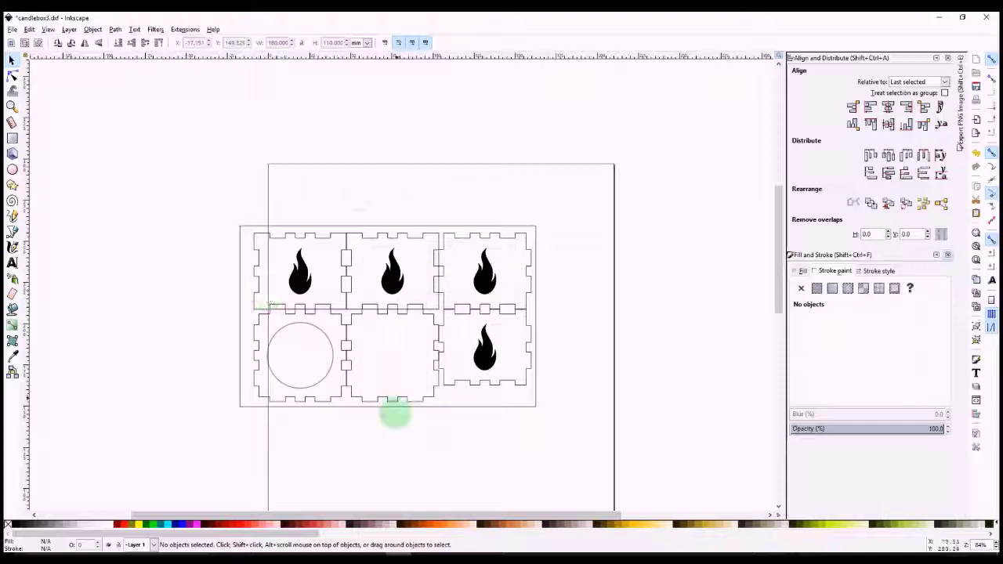
Step: Add a size 10 text label reading "180x110" plus the designer's full name, below the lower flame panel inside the rectangle
{"action": "scroll", "coordinate": [489, 398], "scroll_direction": "up", "scroll_amount": 3, "text": "ctrl"}
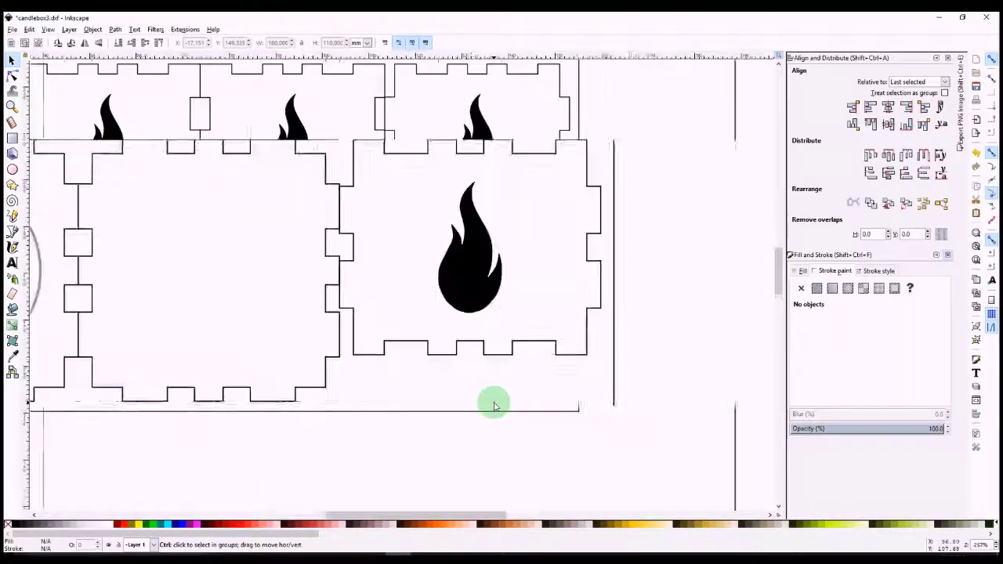
{"action": "scroll", "coordinate": [494, 405], "scroll_direction": "up", "scroll_amount": 1, "text": "ctrl"}
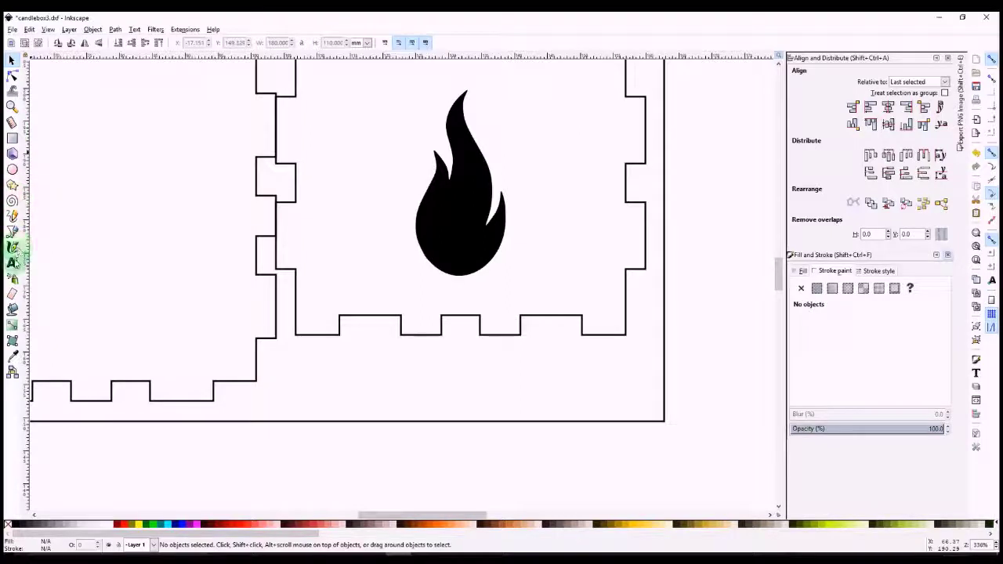
{"action": "left_click", "coordinate": [13, 263]}
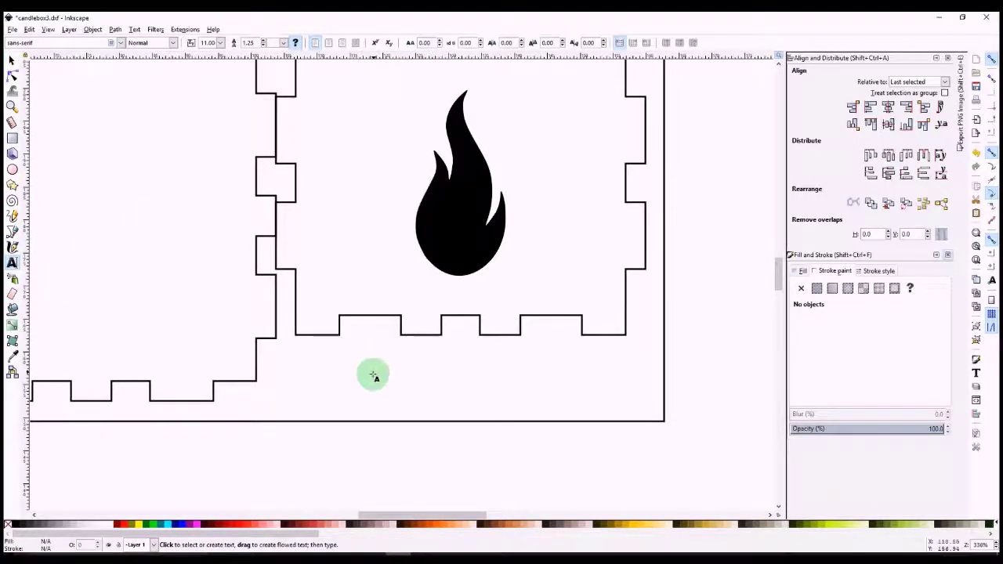
{"action": "left_click", "coordinate": [333, 385]}
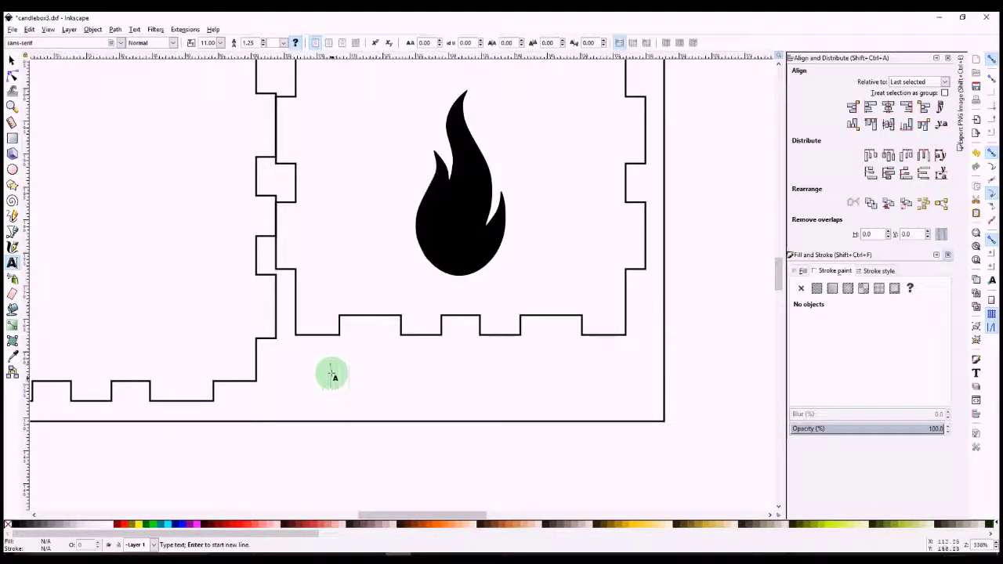
{"action": "left_click", "coordinate": [221, 42]}
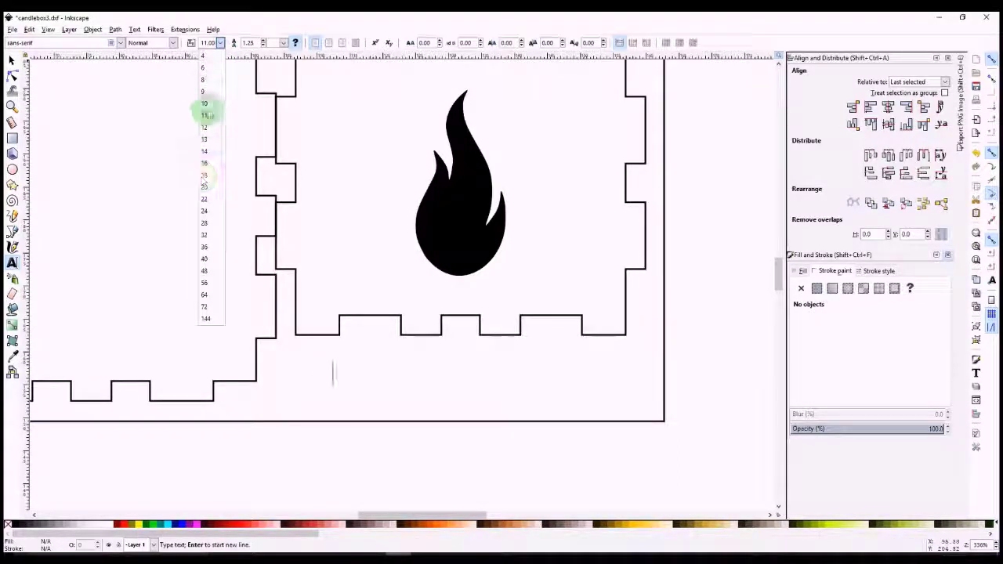
{"action": "left_click", "coordinate": [205, 104]}
{"action": "left_click", "coordinate": [341, 381]}
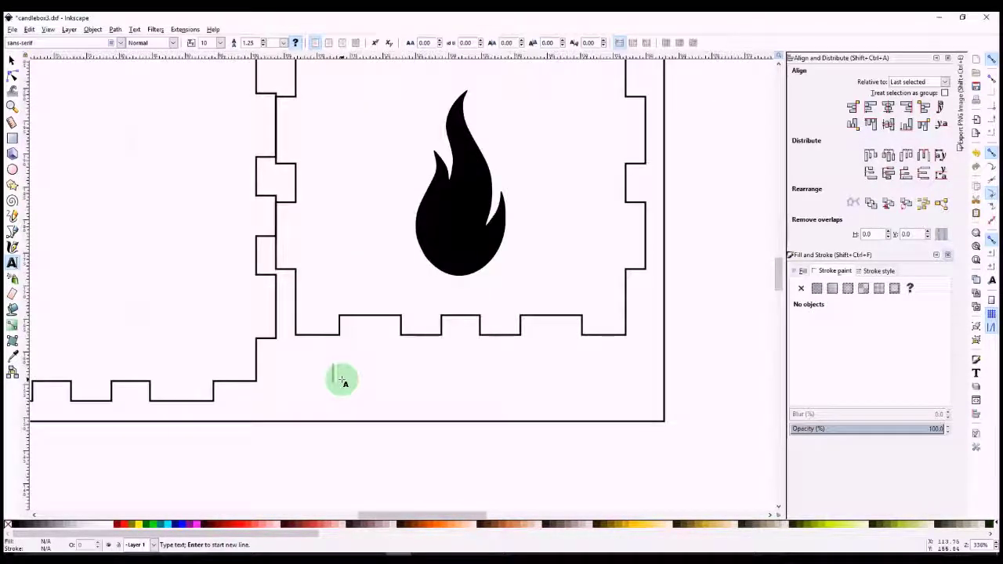
{"action": "key", "text": "1"}
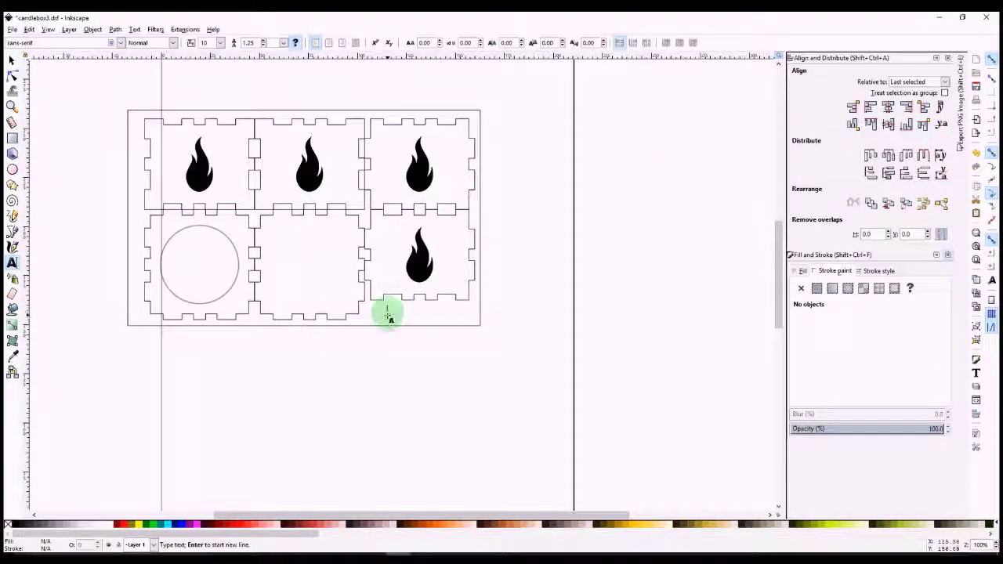
{"action": "type", "text": "180x110 Simon Wende"}
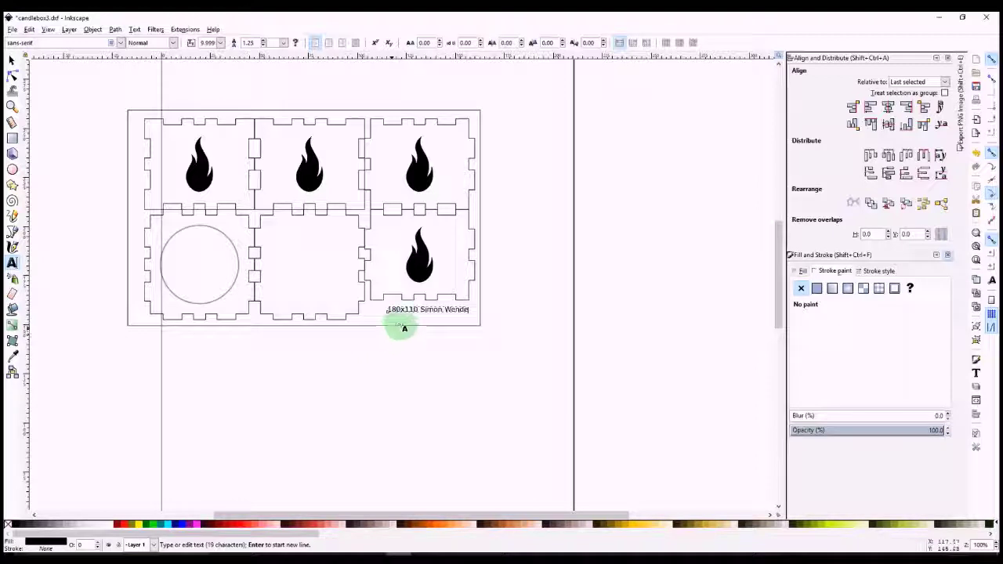
{"action": "scroll", "coordinate": [401, 326], "scroll_direction": "up", "scroll_amount": 4}
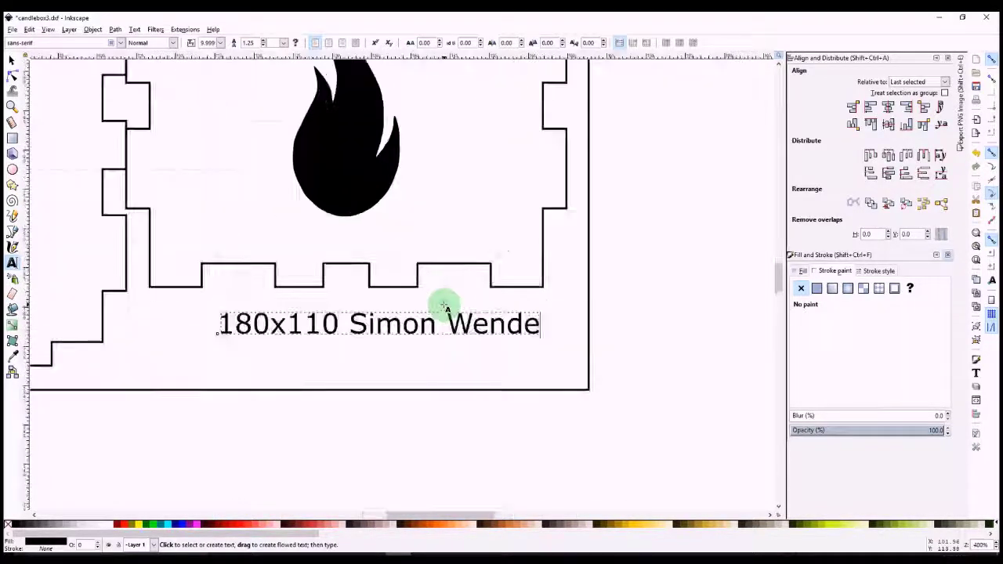
{"action": "left_click", "coordinate": [12, 60]}
{"action": "left_click", "coordinate": [402, 384]}
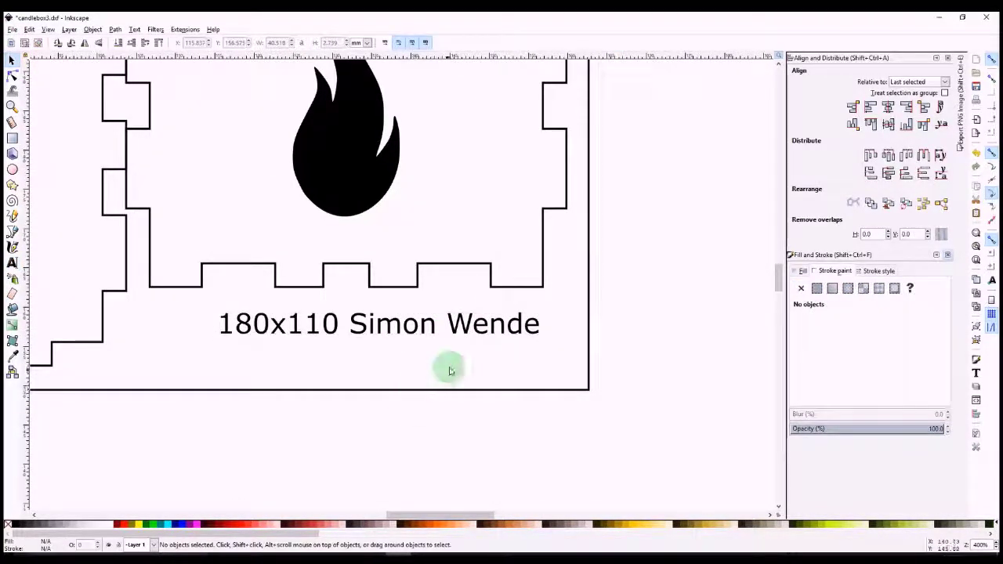
Step: Convert all panels, flames, the circle, the outer rectangle and the text label to paths
{"action": "scroll", "coordinate": [451, 370], "scroll_direction": "down", "scroll_amount": 5}
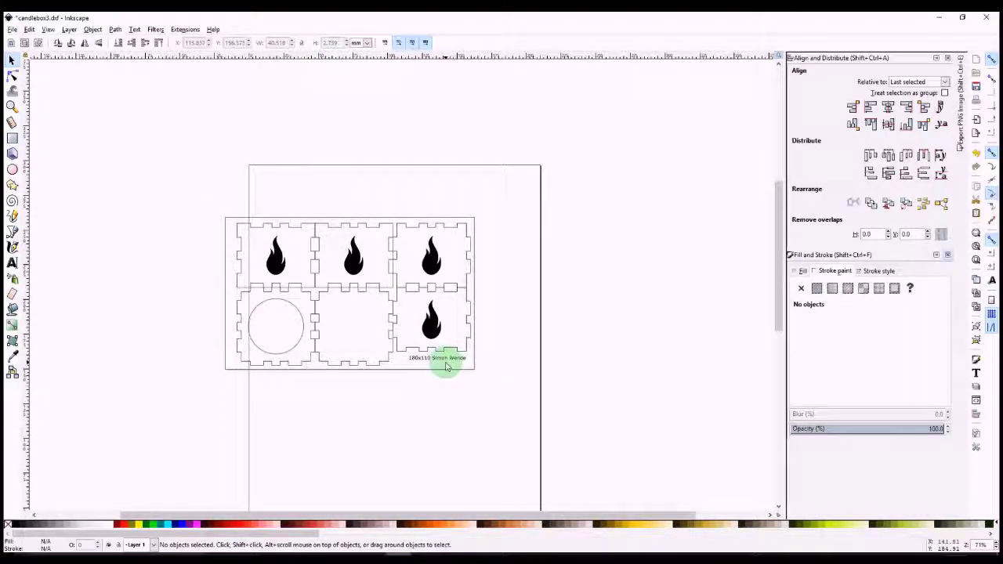
{"action": "left_click_drag", "start_coordinate": [207, 206], "coordinate": [500, 399]}
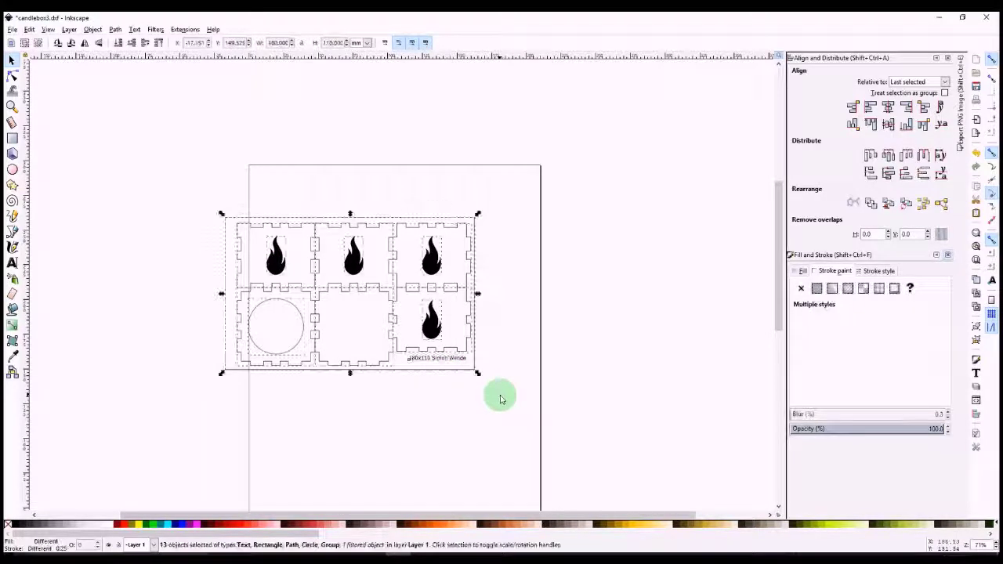
{"action": "left_click", "coordinate": [116, 30]}
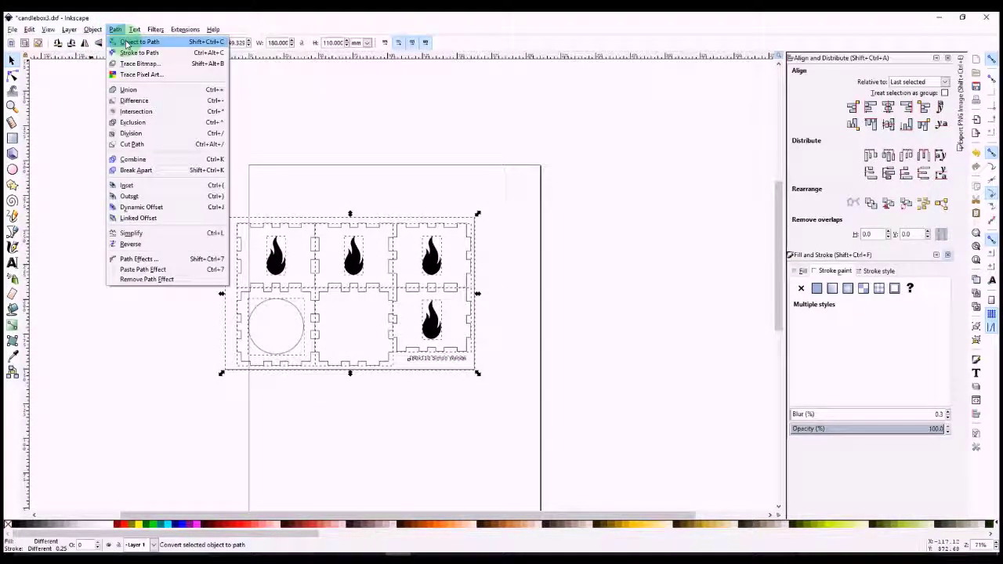
{"action": "left_click", "coordinate": [126, 42]}
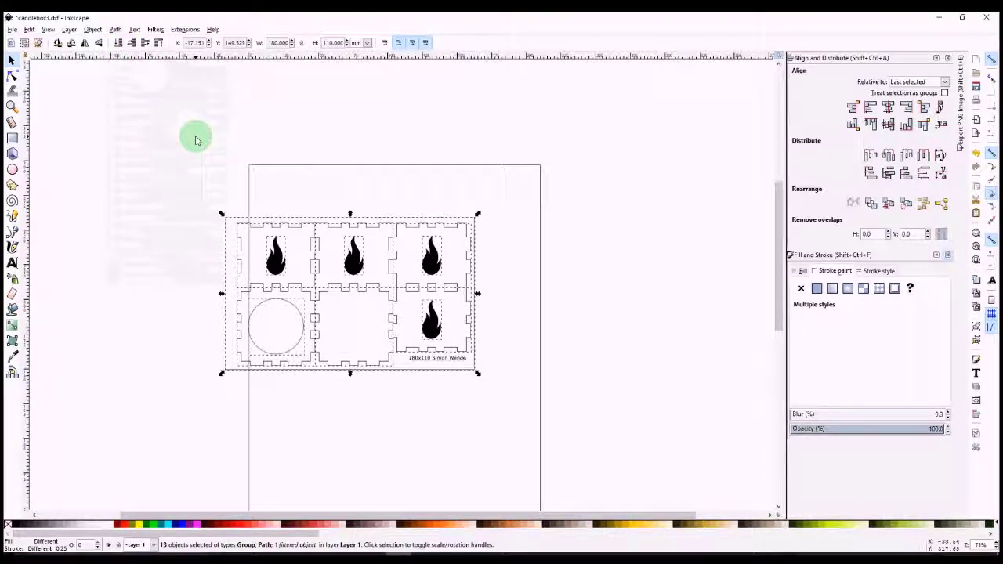
Step: Save the drawing as candlebox3 in Desktop Cutting Plotter (AutoCAD DXF R14) format with the default export options, replacing the existing file
{"action": "left_click", "coordinate": [12, 30]}
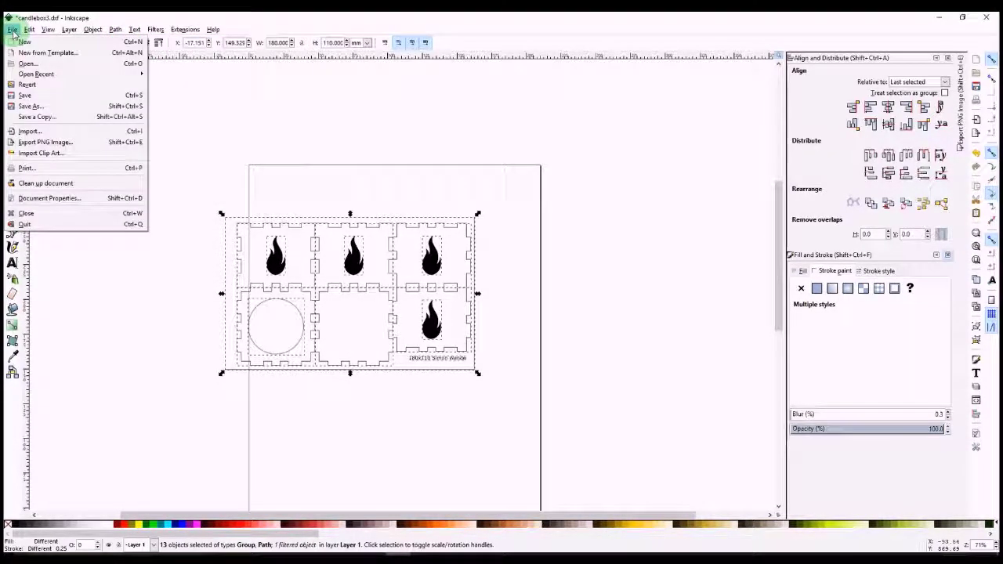
{"action": "left_click", "coordinate": [30, 106]}
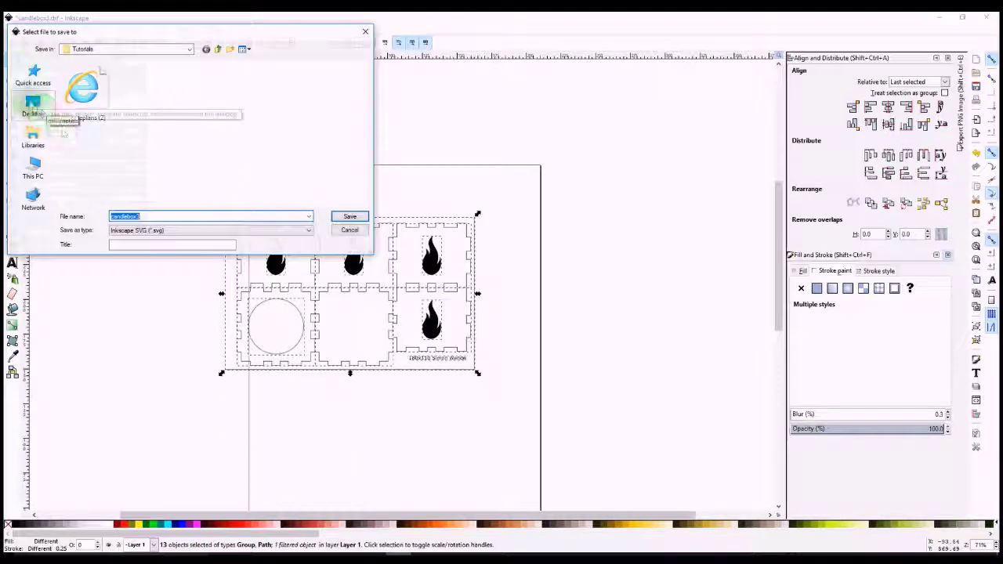
{"action": "left_click", "coordinate": [260, 231]}
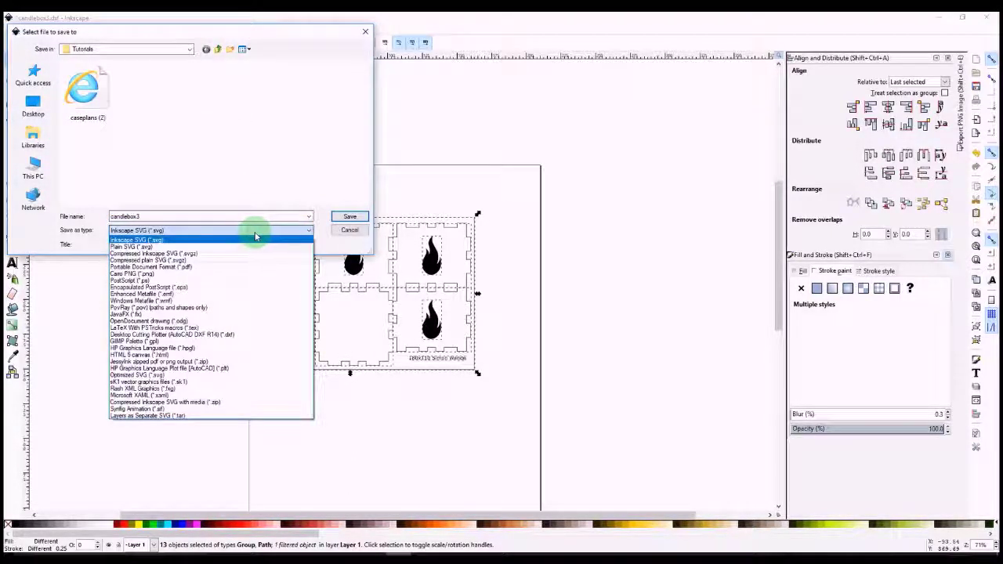
{"action": "left_click", "coordinate": [226, 335]}
{"action": "double_click", "coordinate": [141, 217]}
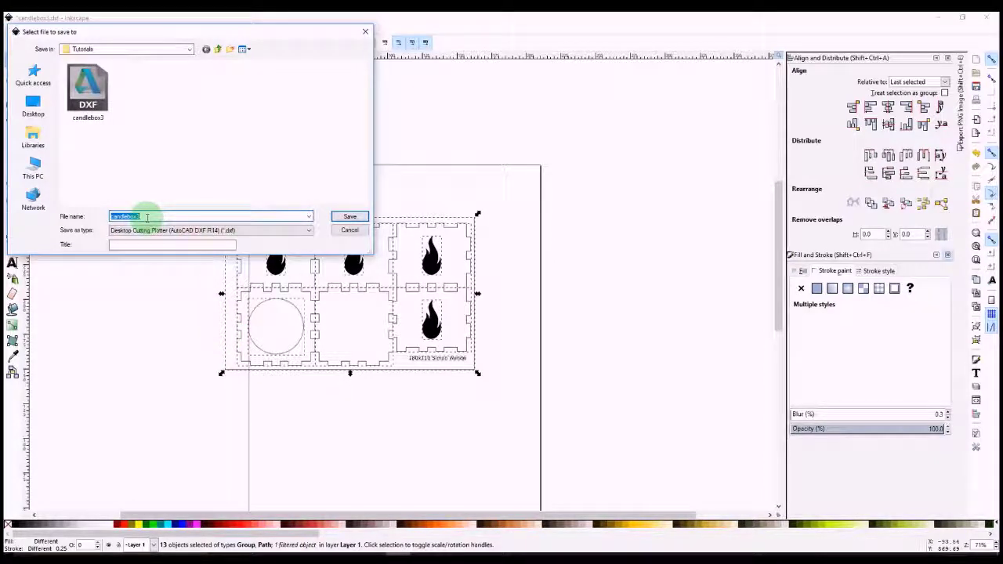
{"action": "left_click", "coordinate": [349, 216]}
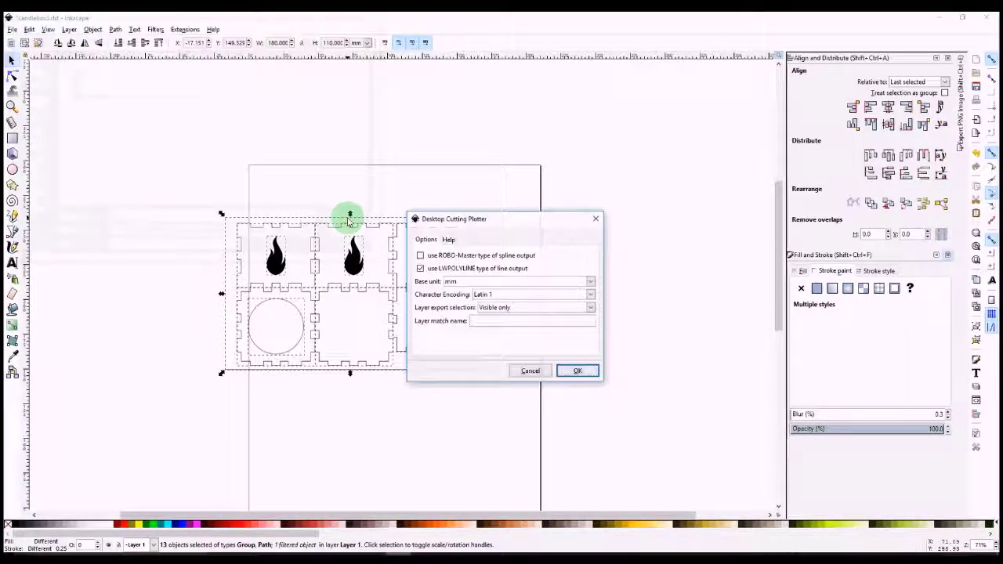
{"action": "left_click", "coordinate": [589, 373]}
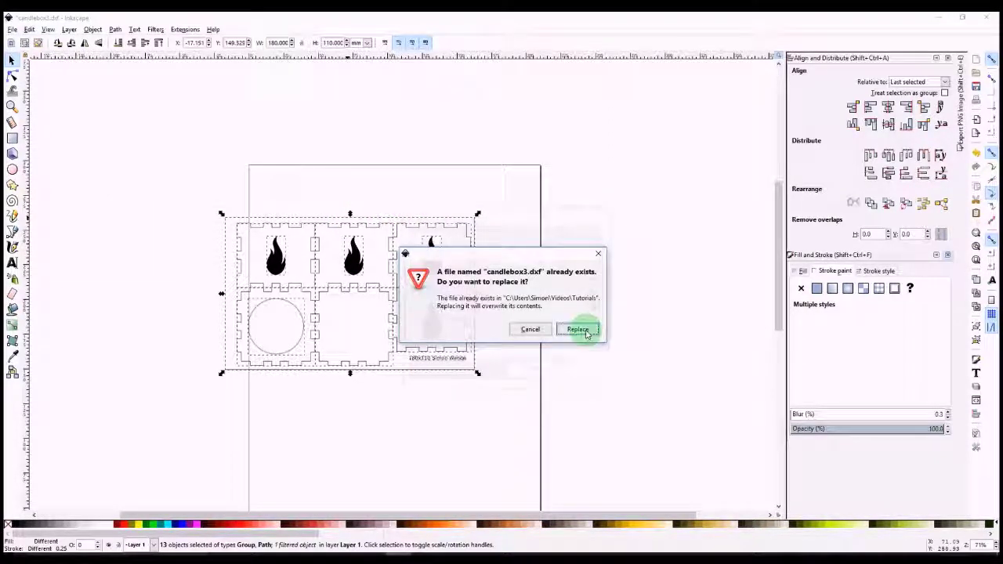
{"action": "left_click", "coordinate": [584, 331]}
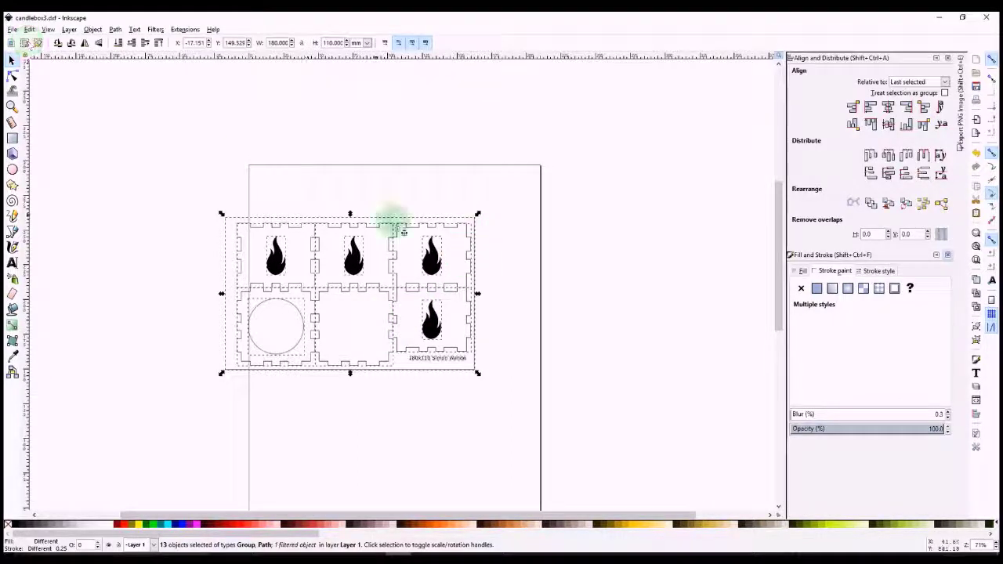
Step: Import the candlebox3 DXF file with automatic scaling to size A4 and place the imported copy below the original drawing
{"action": "left_click", "coordinate": [13, 29]}
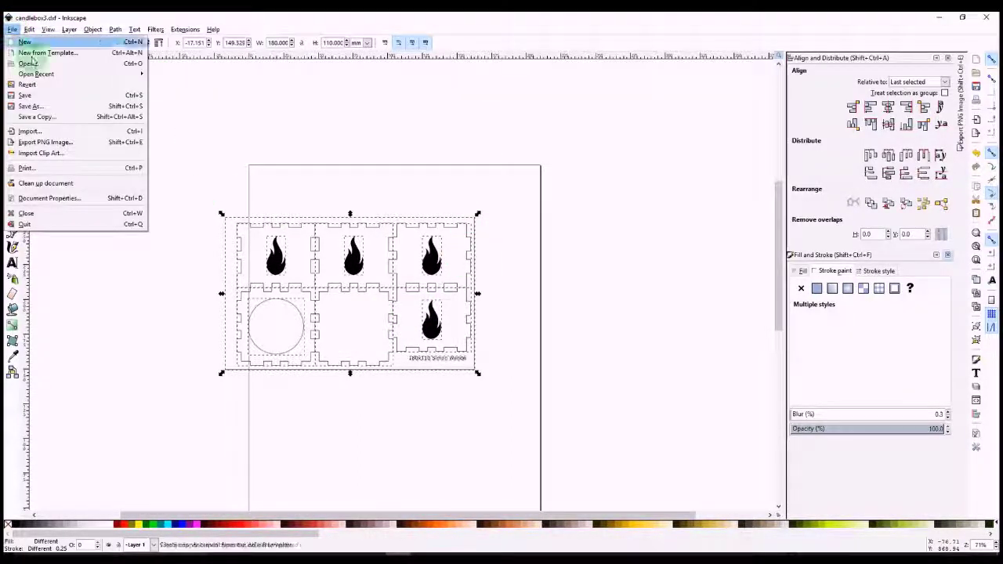
{"action": "left_click", "coordinate": [67, 131]}
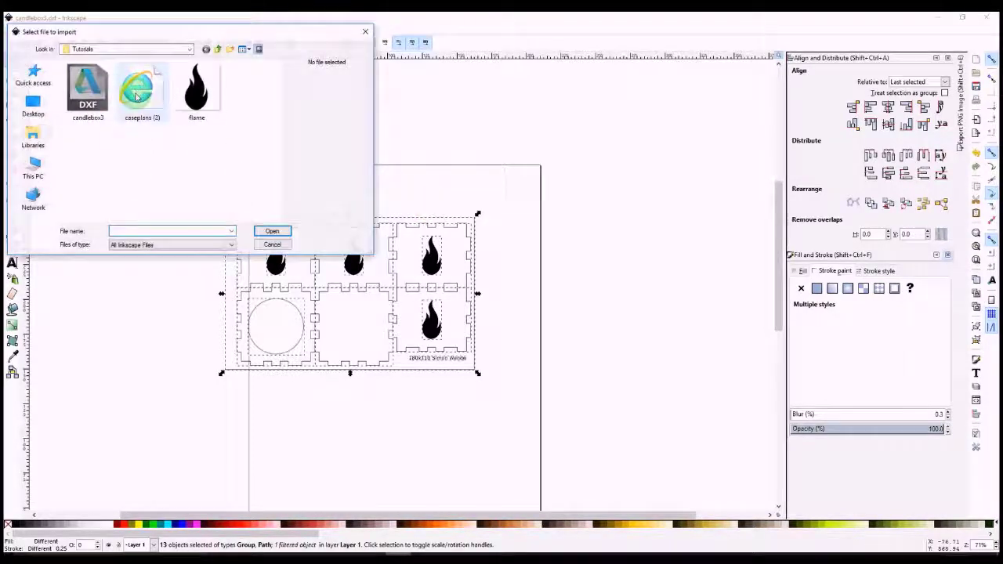
{"action": "left_click", "coordinate": [90, 91]}
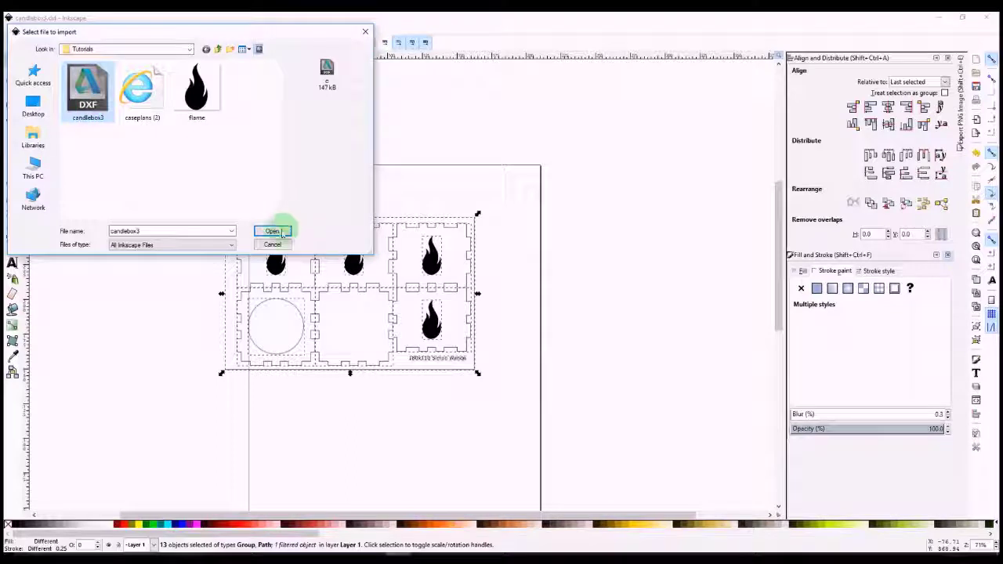
{"action": "left_click", "coordinate": [282, 232]}
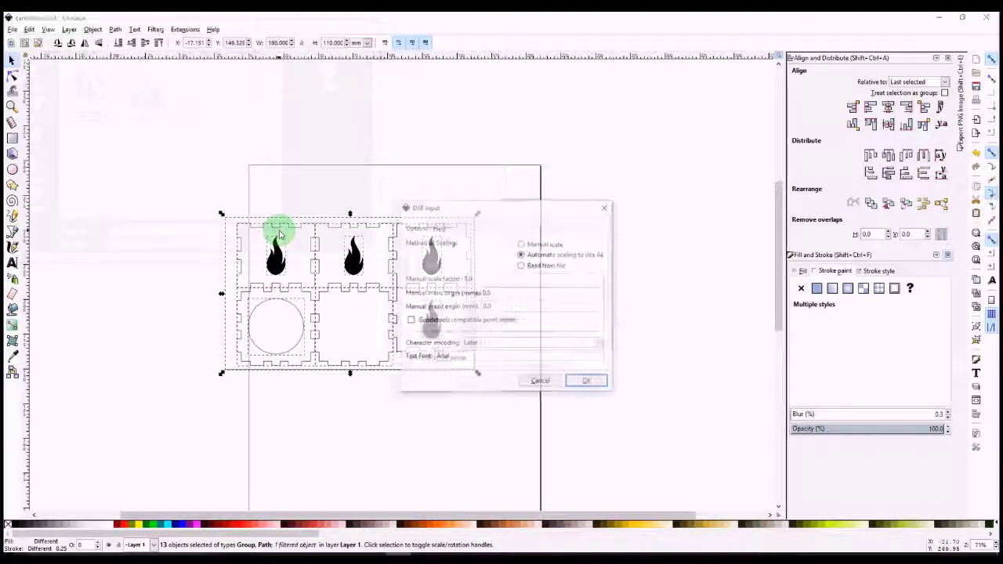
{"action": "left_click", "coordinate": [586, 382]}
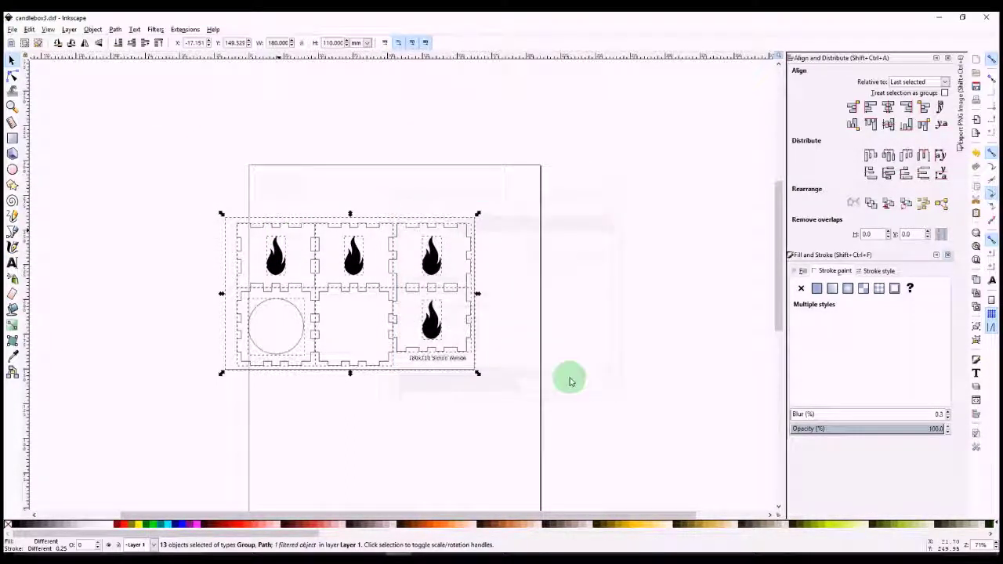
{"action": "key", "text": "ctrl+v"}
{"action": "left_click_drag", "start_coordinate": [546, 360], "coordinate": [377, 411]}
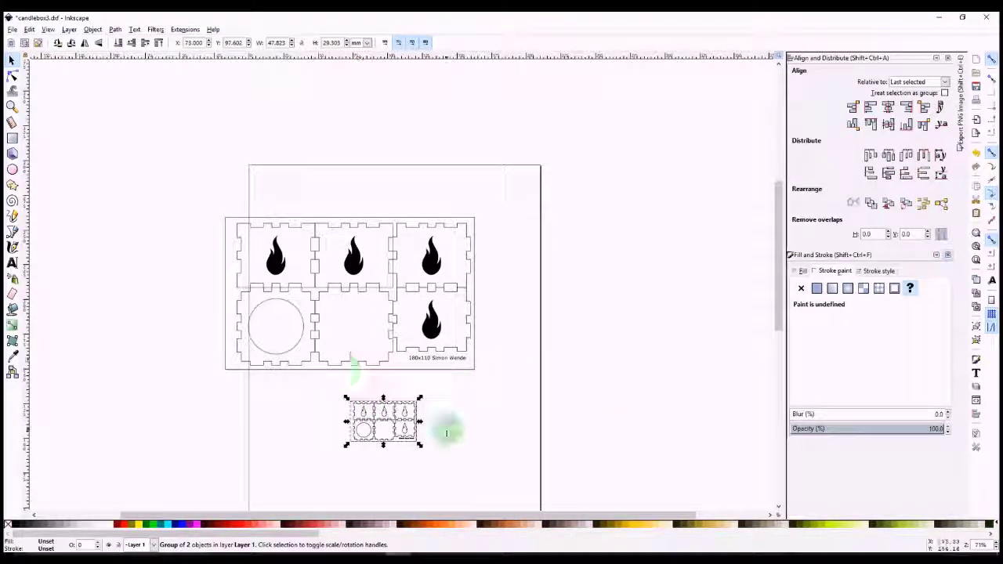
Step: Inspect the imported copy's panel and flame outlines and its text label up close, and delete the copy
{"action": "scroll", "coordinate": [381, 443], "scroll_direction": "up", "scroll_amount": 2}
{"action": "scroll", "coordinate": [388, 444], "scroll_direction": "up", "scroll_amount": 4}
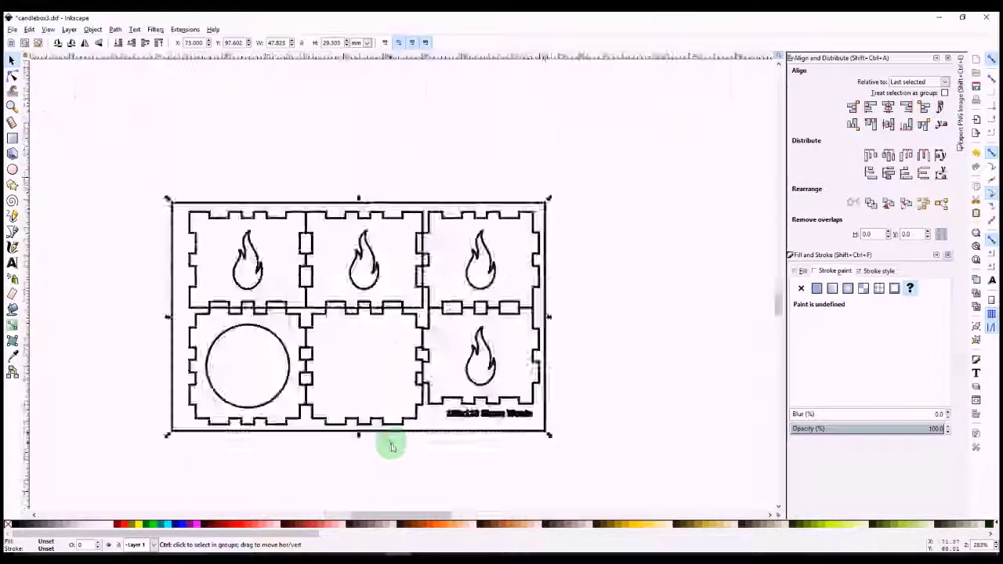
{"action": "scroll", "coordinate": [479, 404], "scroll_direction": "up", "scroll_amount": 4}
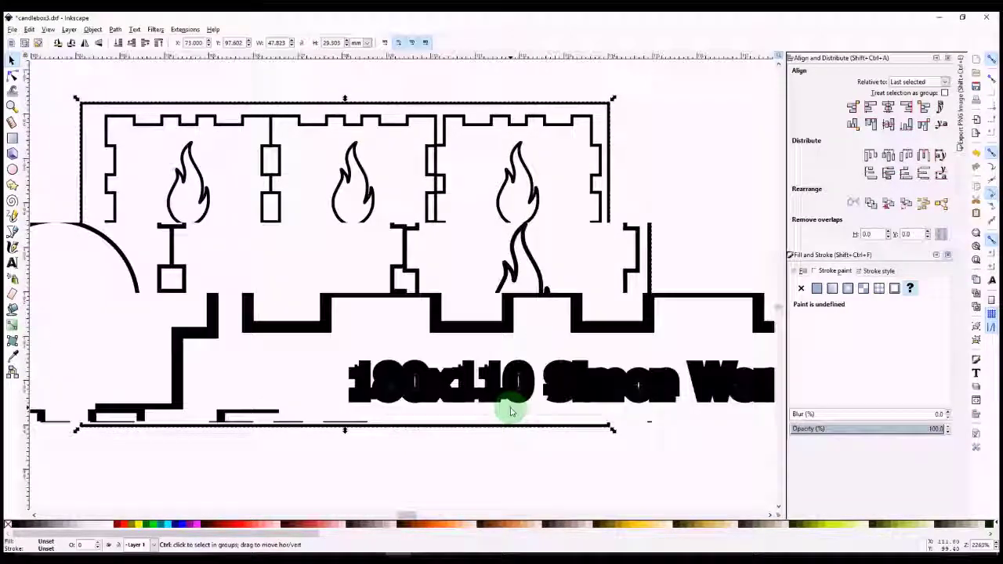
{"action": "scroll", "coordinate": [384, 390], "scroll_direction": "down", "scroll_amount": 2}
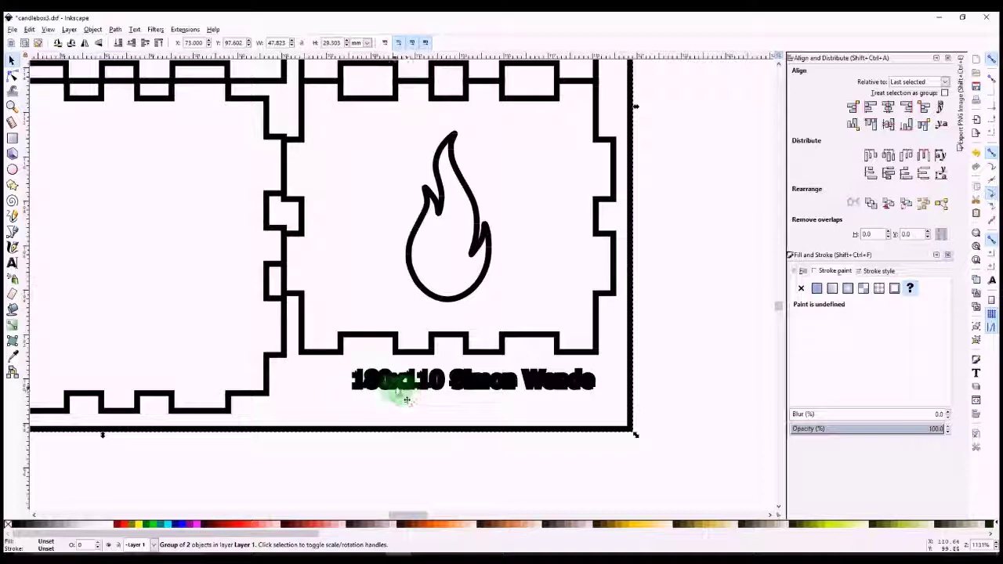
{"action": "scroll", "coordinate": [406, 399], "scroll_direction": "down", "scroll_amount": 5}
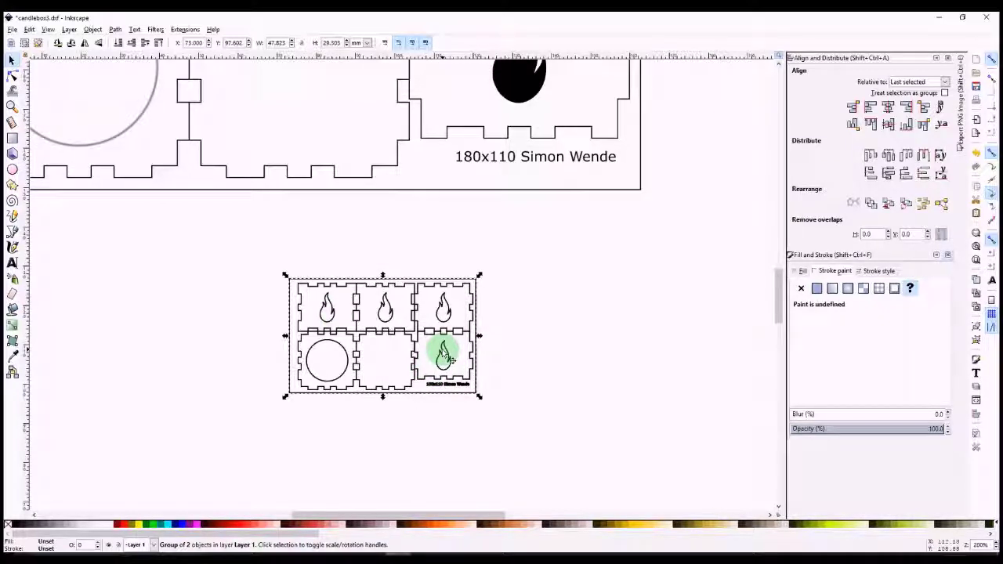
{"action": "key", "text": "Delete"}
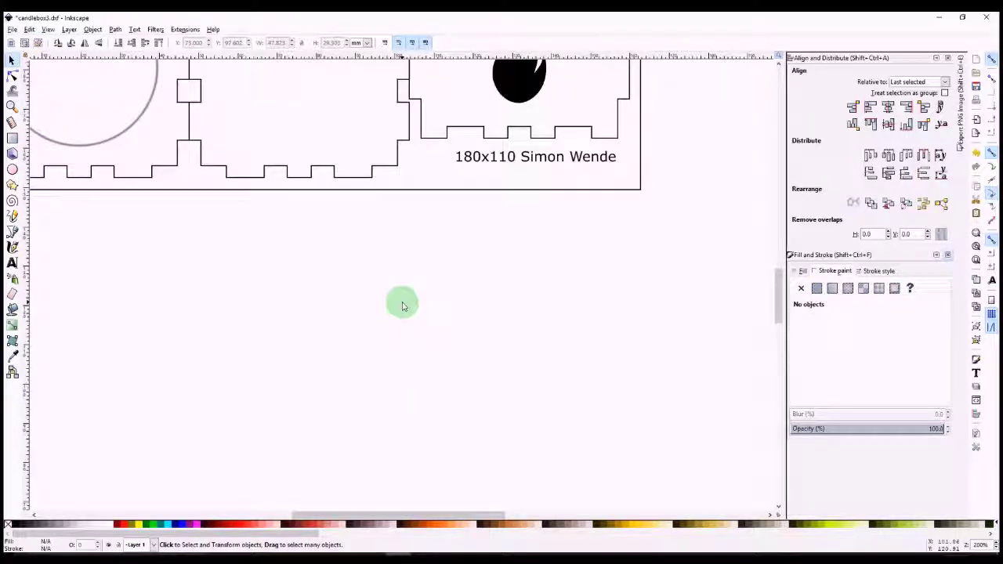
{"action": "scroll", "coordinate": [402, 305], "scroll_direction": "down", "scroll_amount": 5}
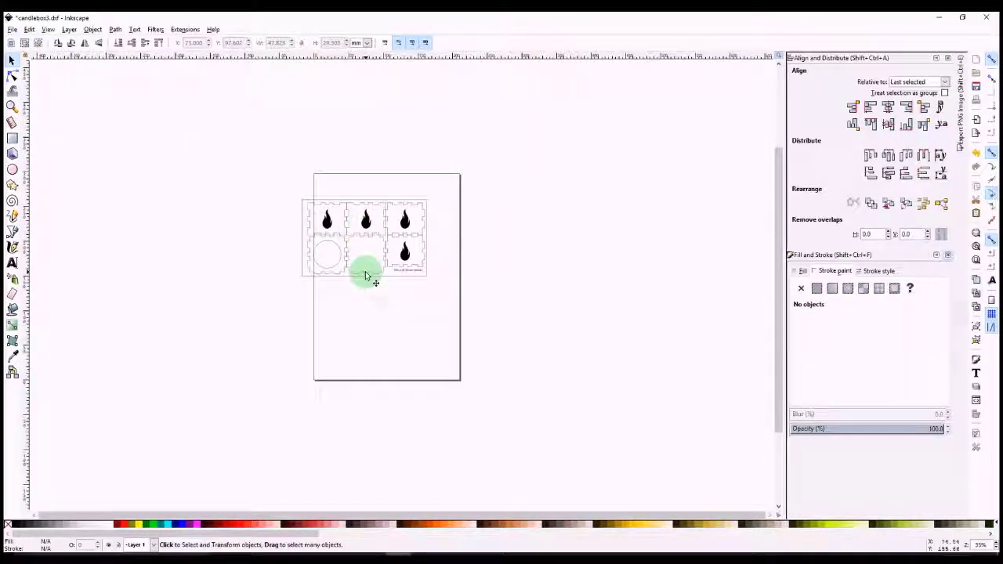